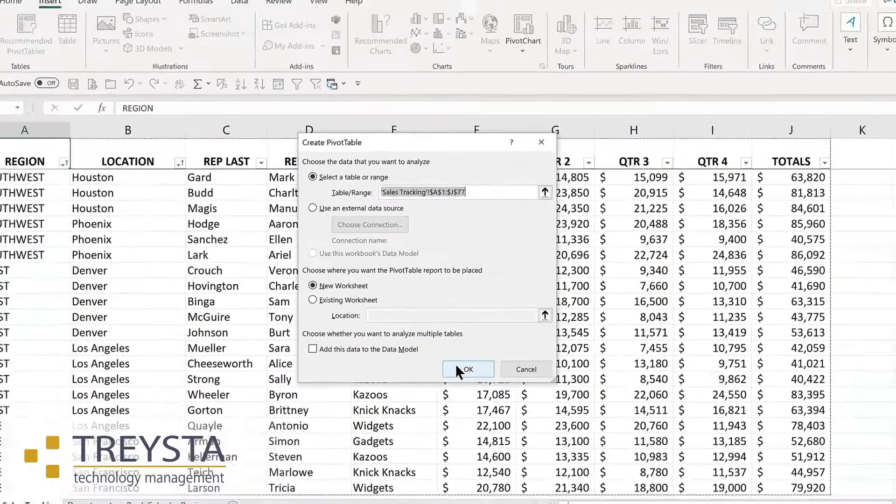
- Create a PivotTable on a new worksheet from the Sales Tracking range, with REGION as rows and TOTALS as summed values
left_click(508, 421)
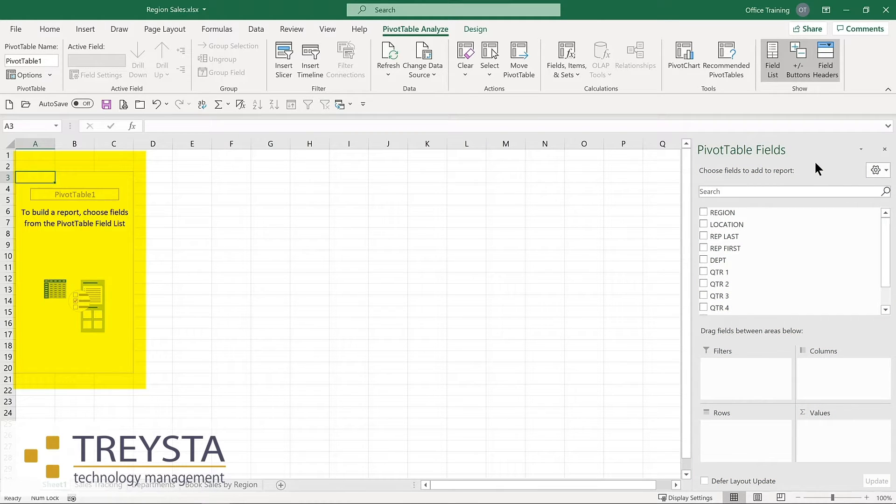
left_click(703, 212)
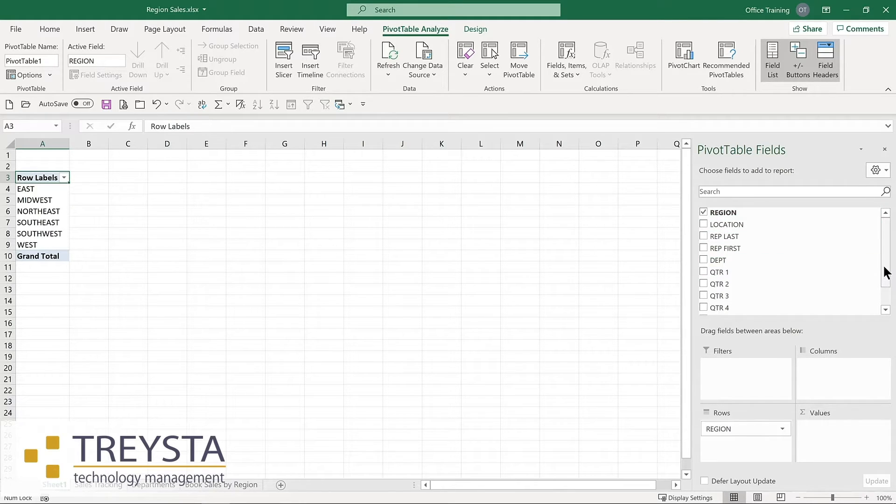
scroll(885, 270, "down", 1)
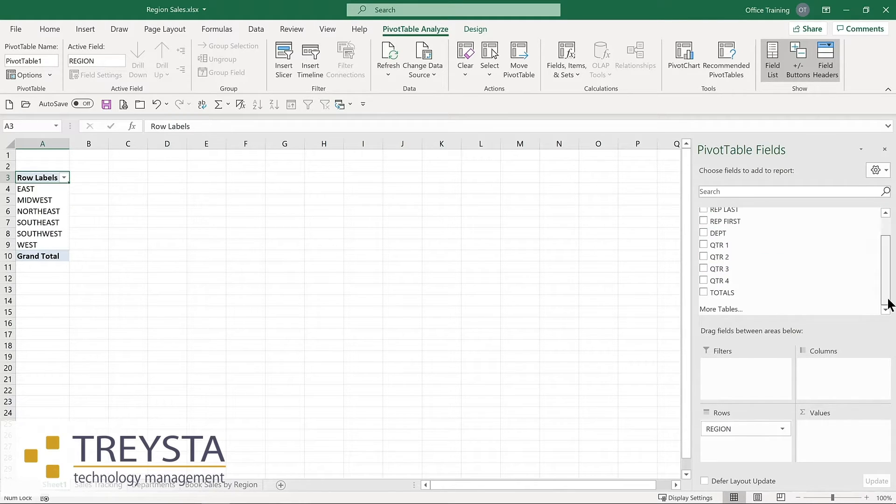
left_click(703, 293)
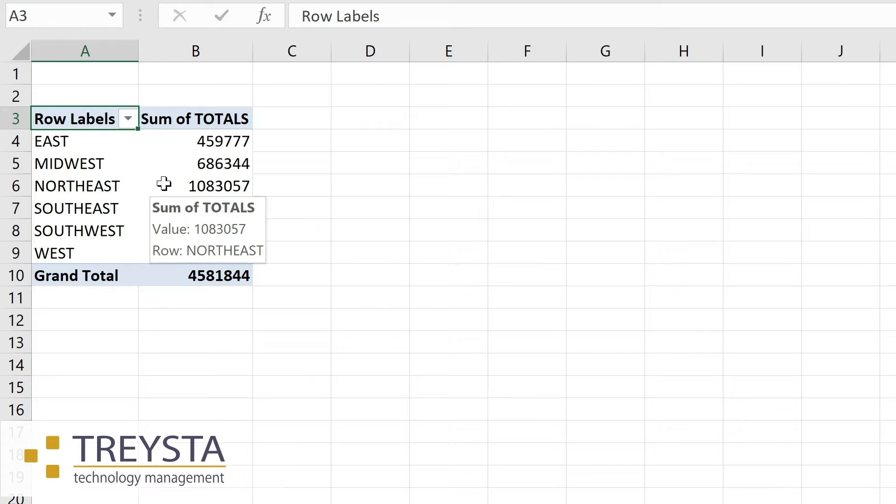
- Format the PivotTable's Sum of TOTALS values as Currency with the $ symbol and 0 decimal places
right_click(164, 184)
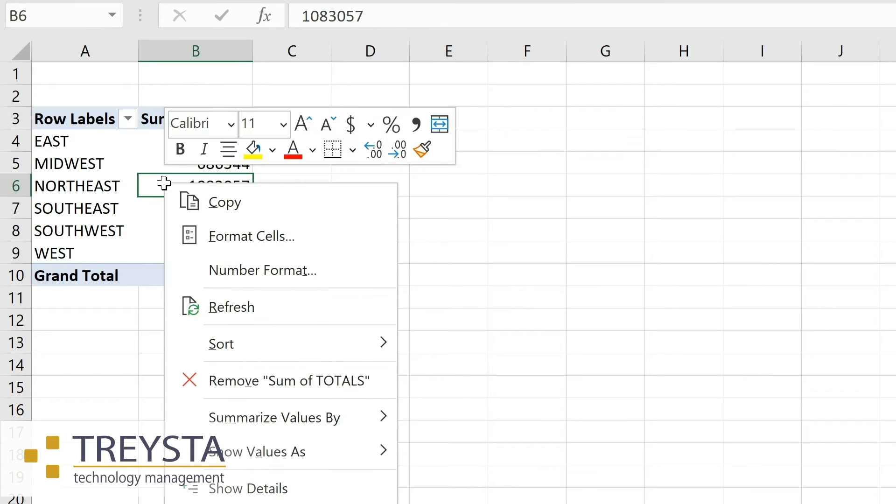
left_click(222, 271)
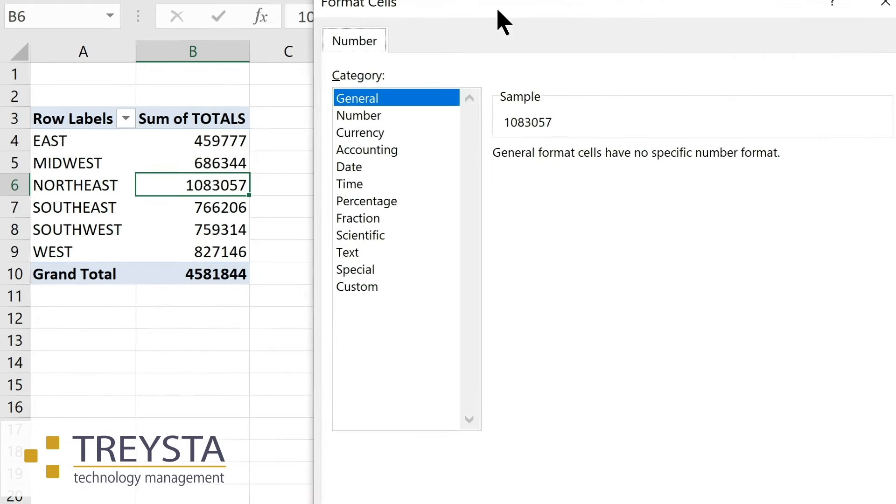
left_click(250, 126)
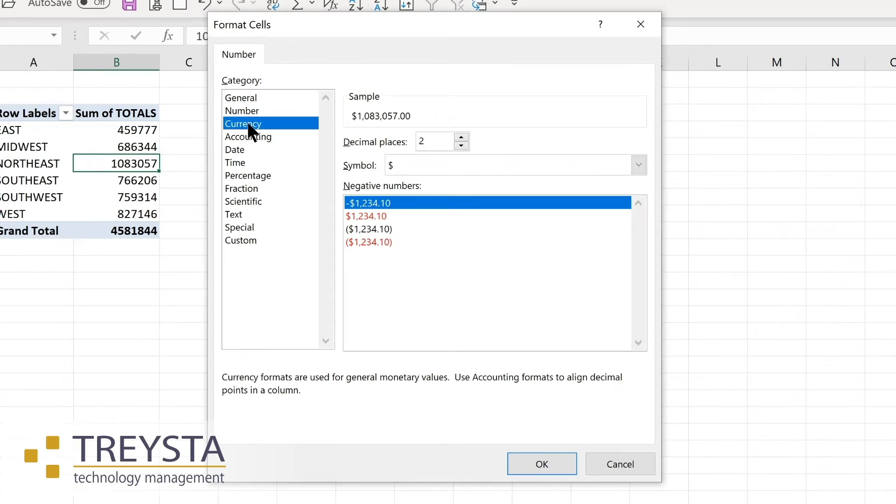
left_click(461, 146)
left_click(461, 146)
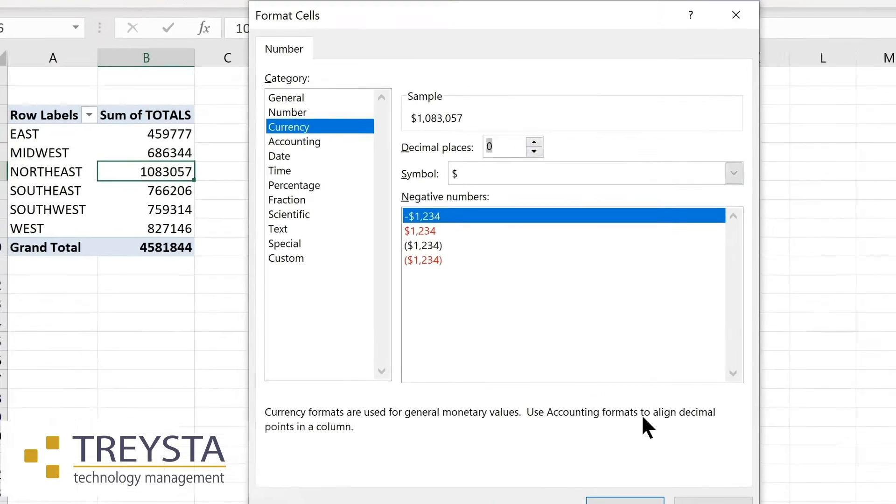
left_click(542, 464)
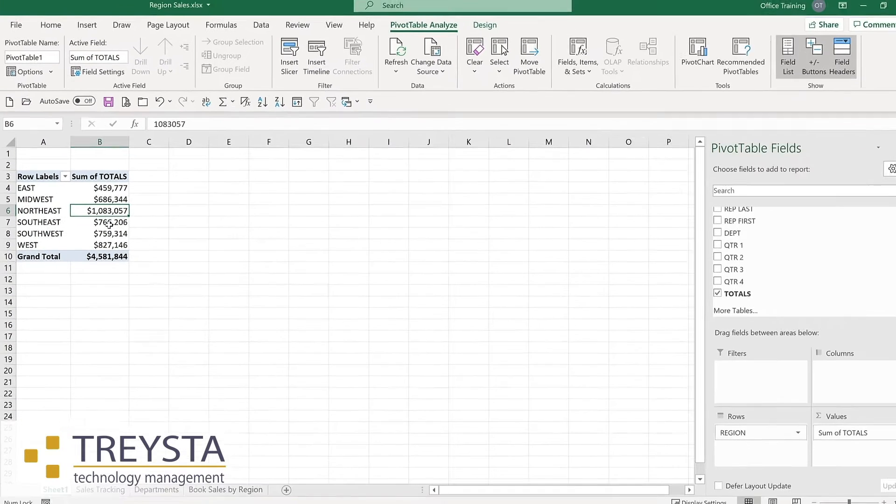
- Add the DEPT field to the PivotTable and place it in the Columns area
left_click(704, 233)
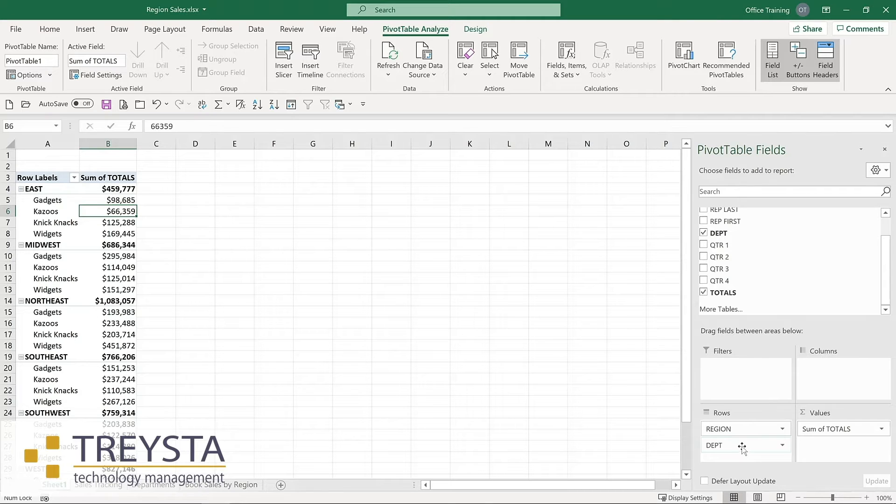
left_click_drag(742, 447, 838, 375)
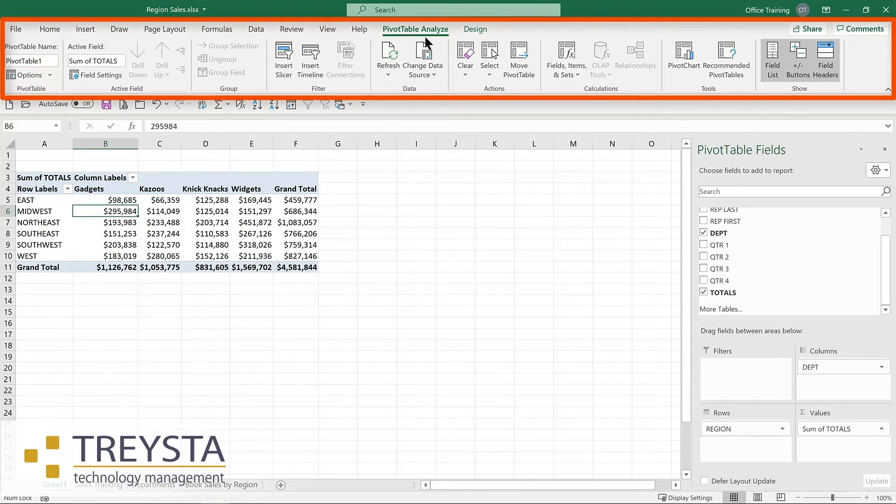
left_click(474, 28)
left_click(414, 29)
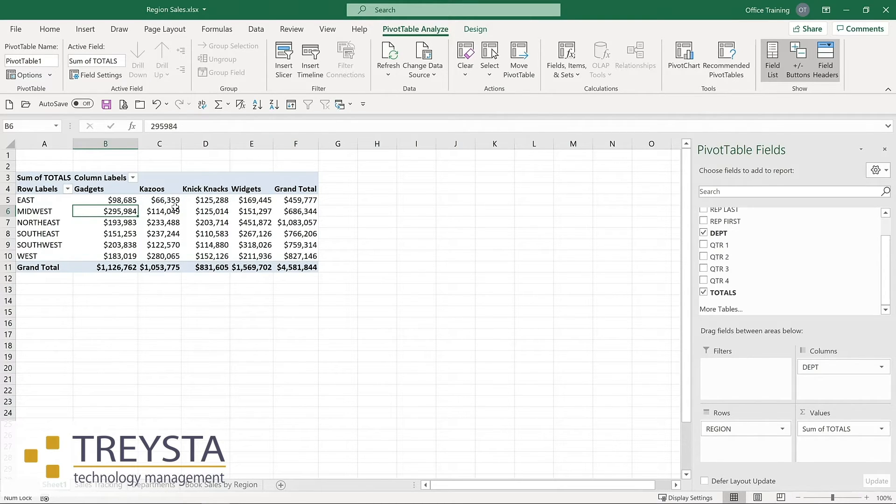
- Add the LOCATION field to the PivotTable so that cities are nested under each region
mouse_move(174, 209)
mouse_move(121, 200)
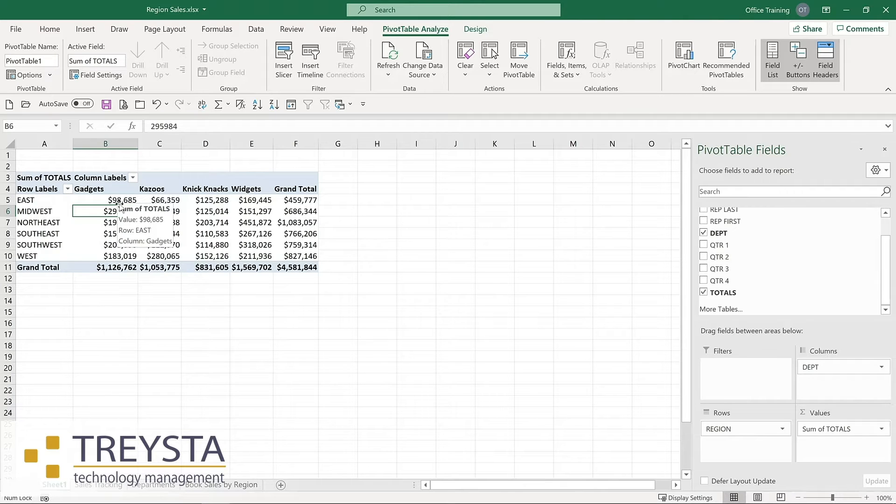
scroll(705, 225, "up", 1)
left_click(703, 224)
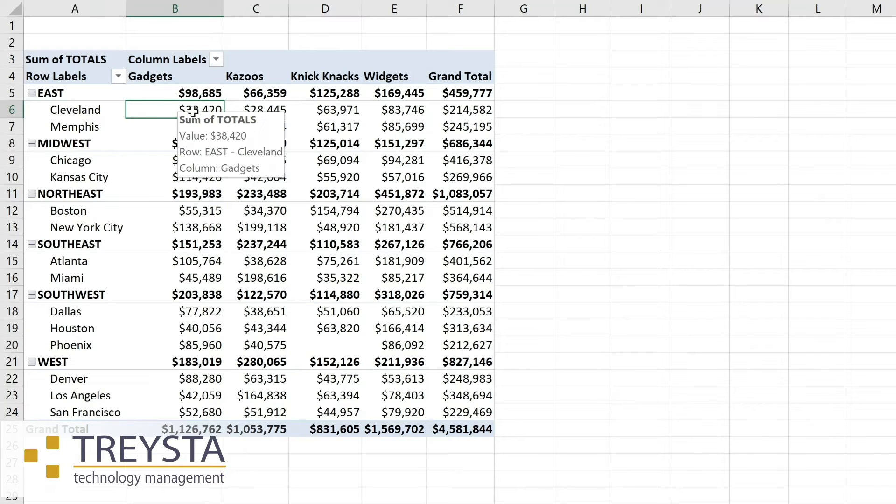
- On the Sales Tracking sheet, set the QTR 1 amount of the first Cleveland Gadgets record to 100000
mouse_move(202, 133)
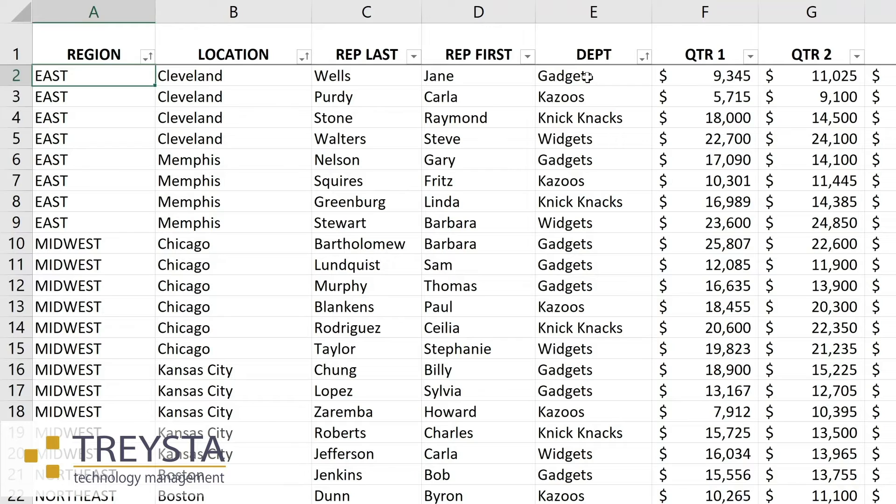
left_click(710, 74)
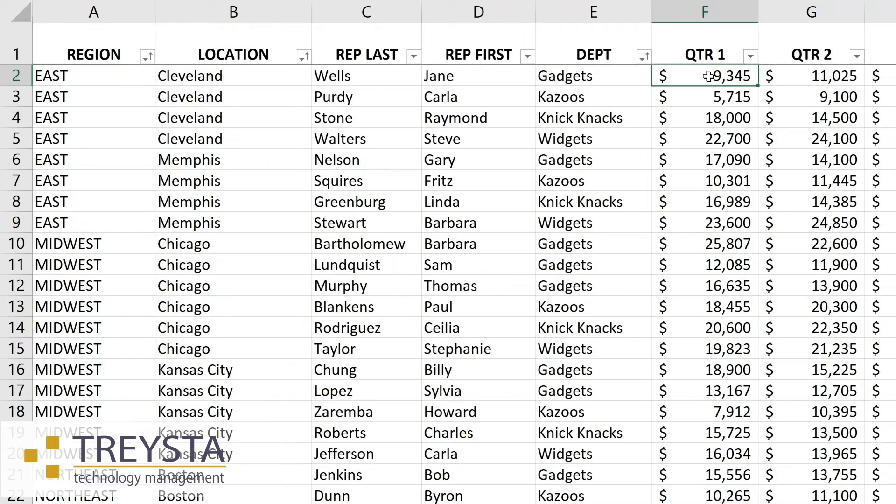
type("100000")
key("Return")
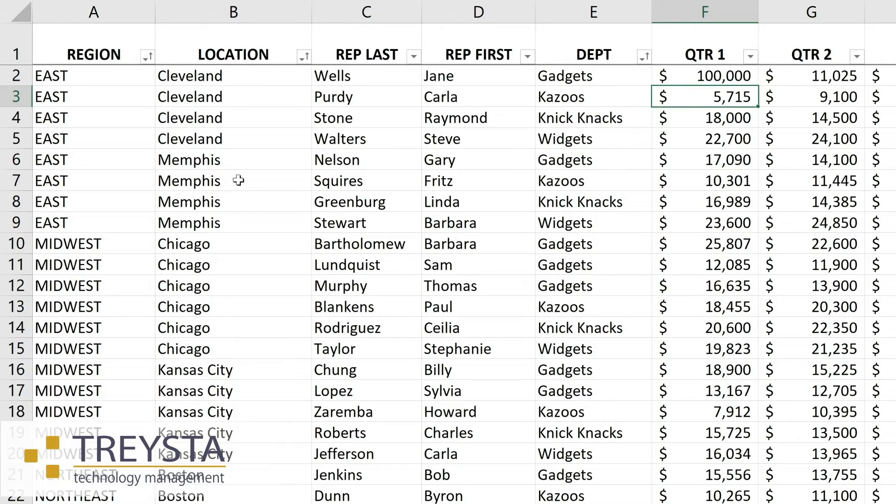
- Change the location of the Gadgets record in row 6 of the sales data to Cleveland
left_click(205, 160)
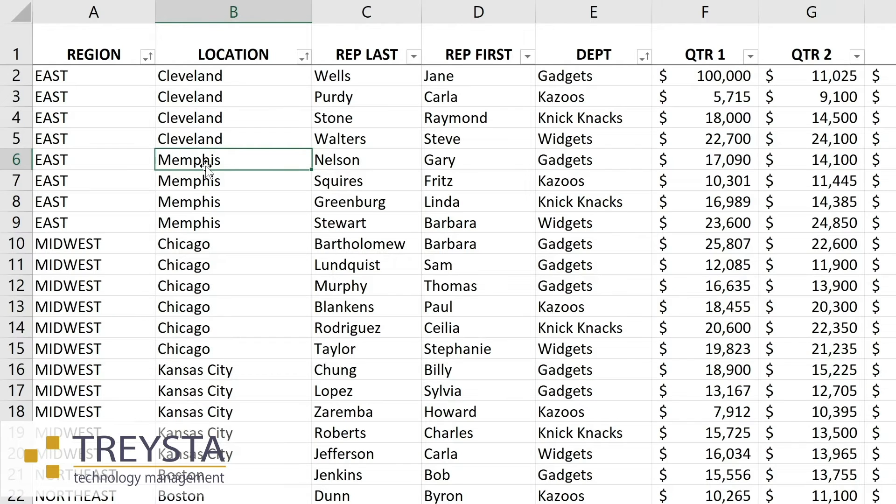
type("c")
key("BackSpace")
type("c")
key("Return")
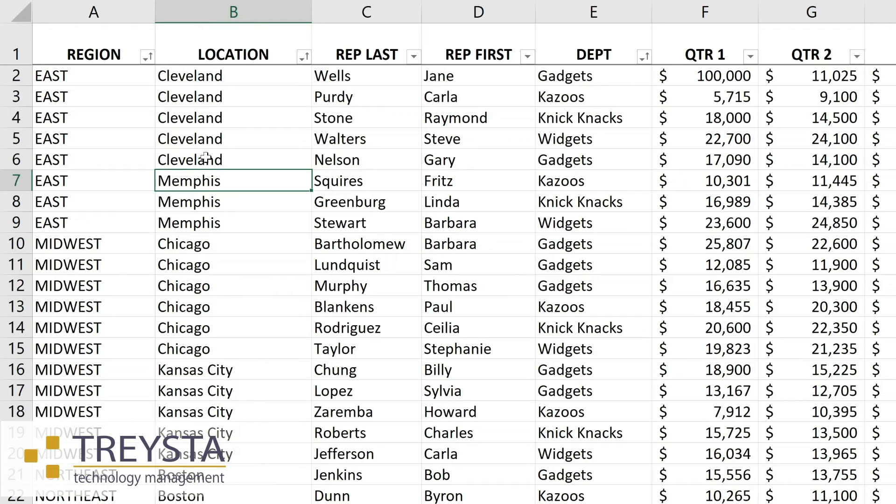
left_click(587, 162)
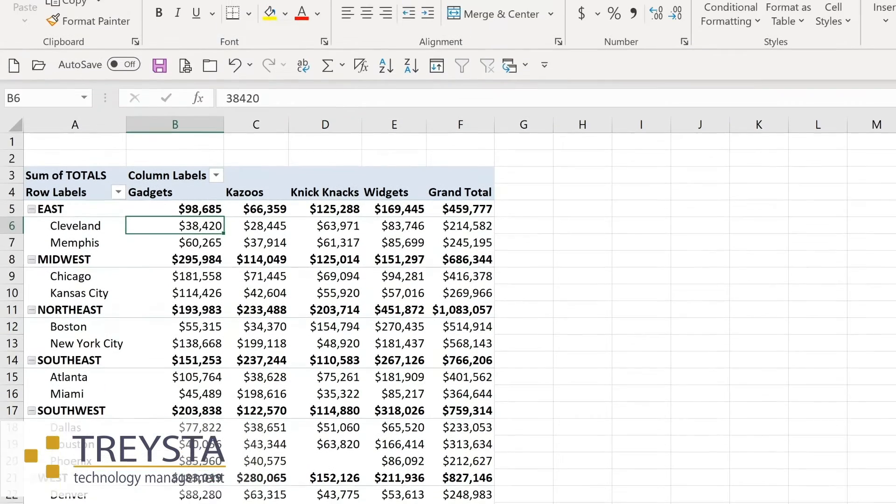
- Return to the PivotTable sheet and refresh all PivotTables with the edited source data
left_click(622, 22)
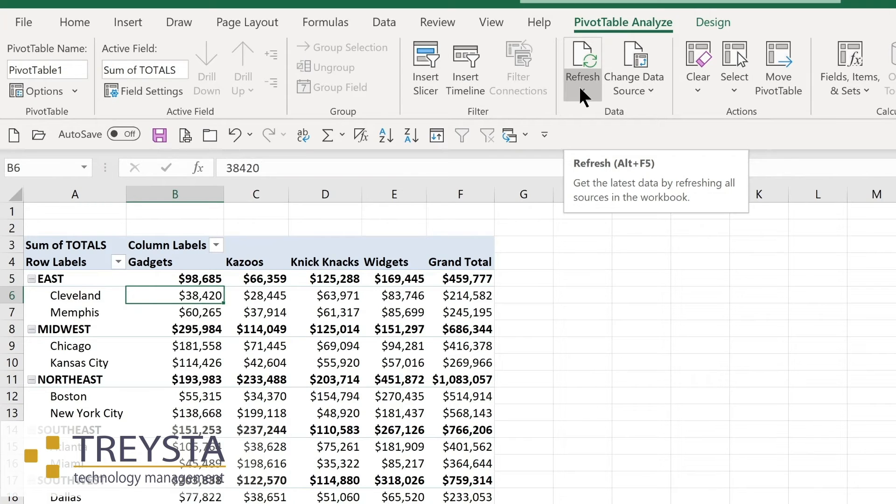
key("alt+F5")
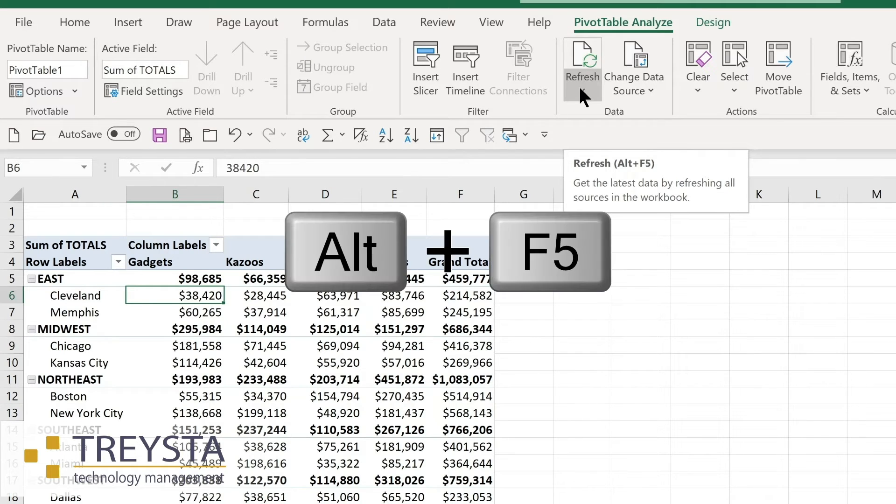
left_click(578, 85)
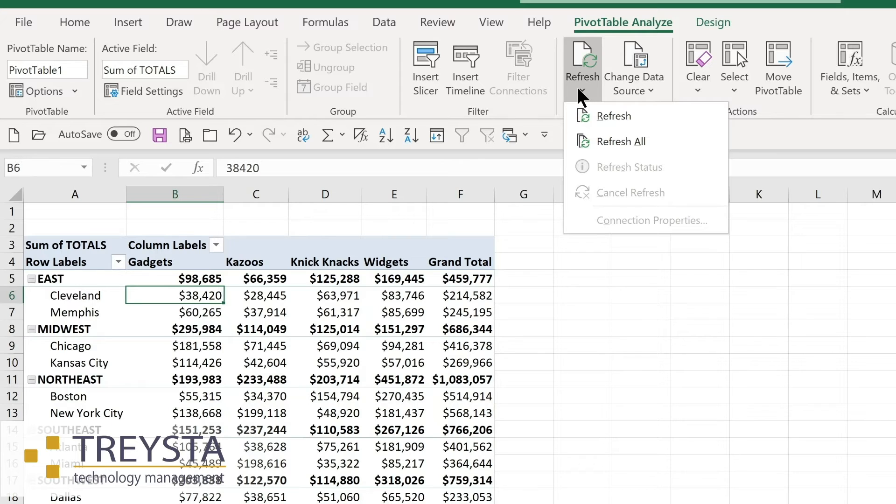
left_click(607, 141)
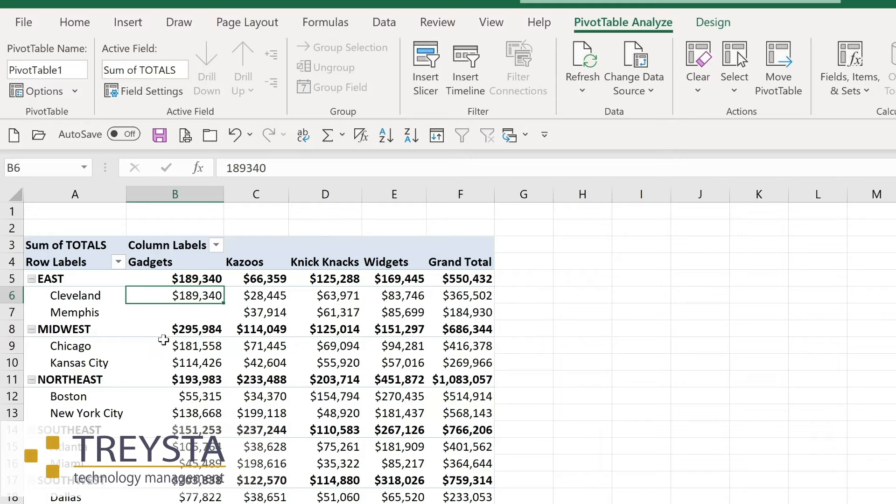
mouse_move(188, 325)
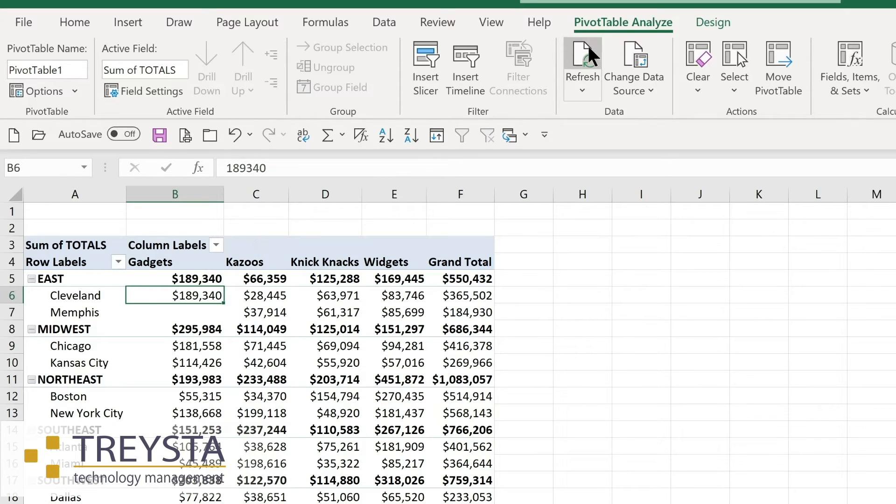
- Check the PivotTable's data source range on the Sales Tracking sheet and accept it
left_click(642, 93)
left_click(639, 110)
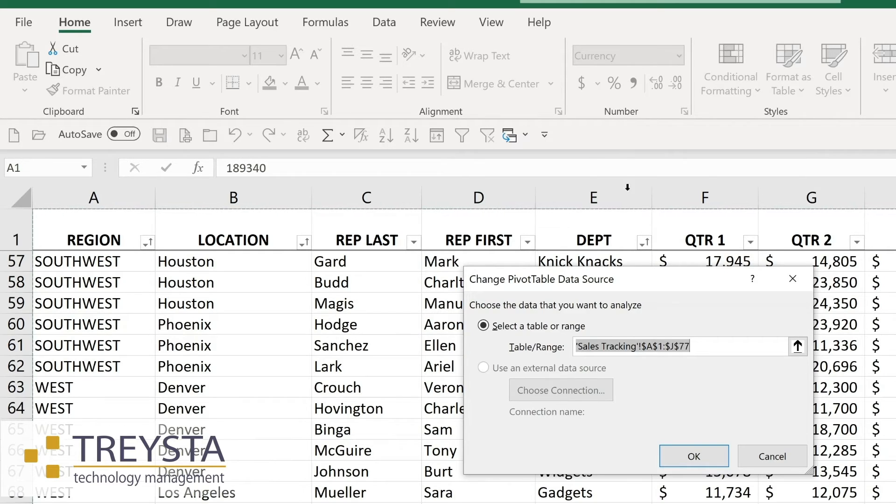
left_click(704, 449)
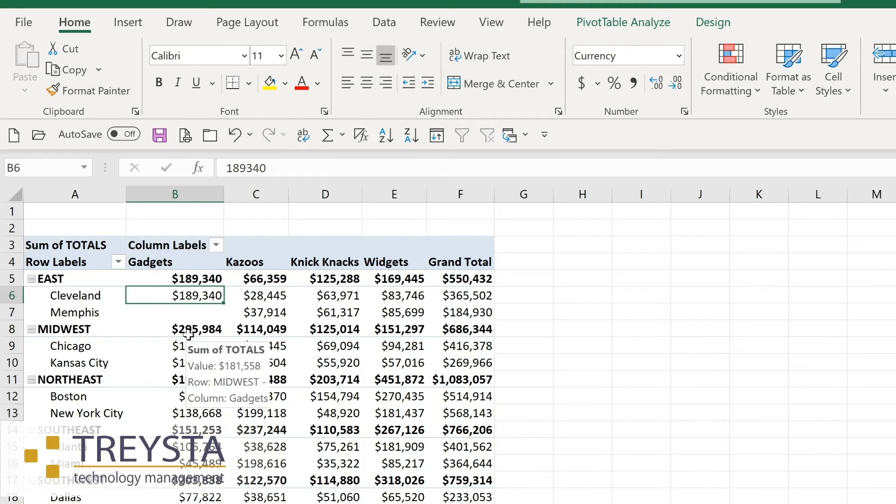
- Extract the records behind the Chicago Gadgets total to a new sheet and return to the PivotTable
mouse_move(187, 349)
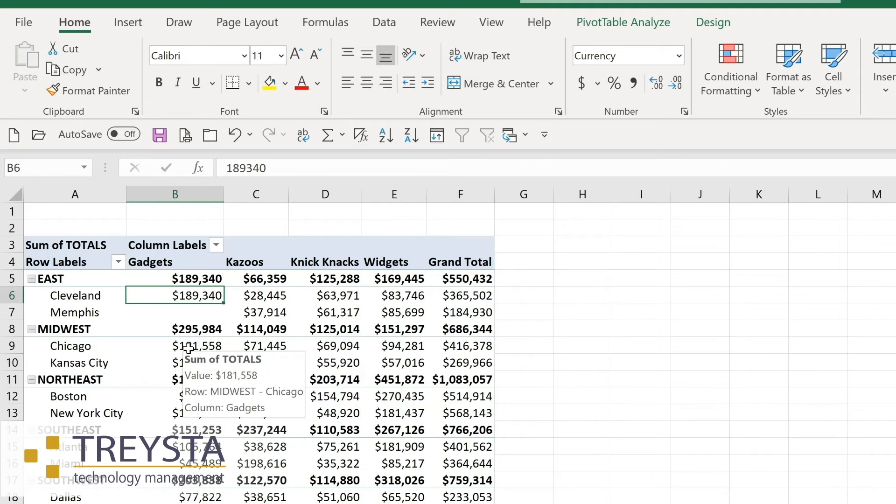
double_click(188, 349)
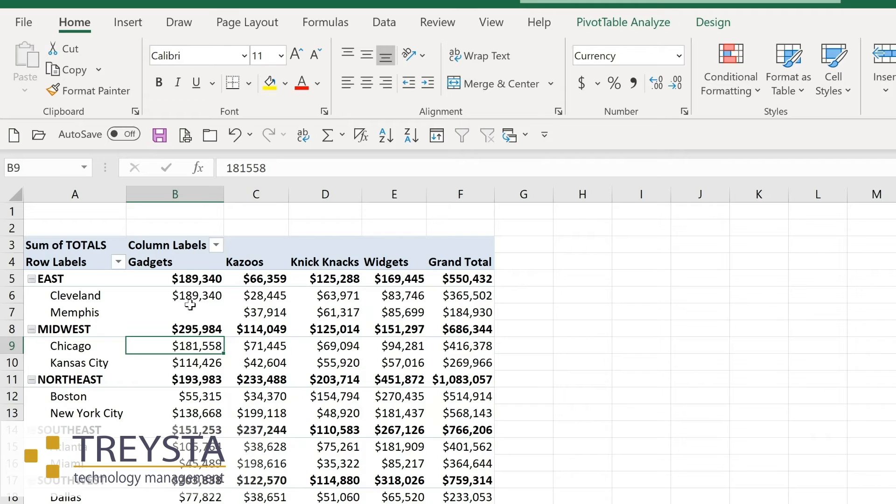
mouse_move(190, 305)
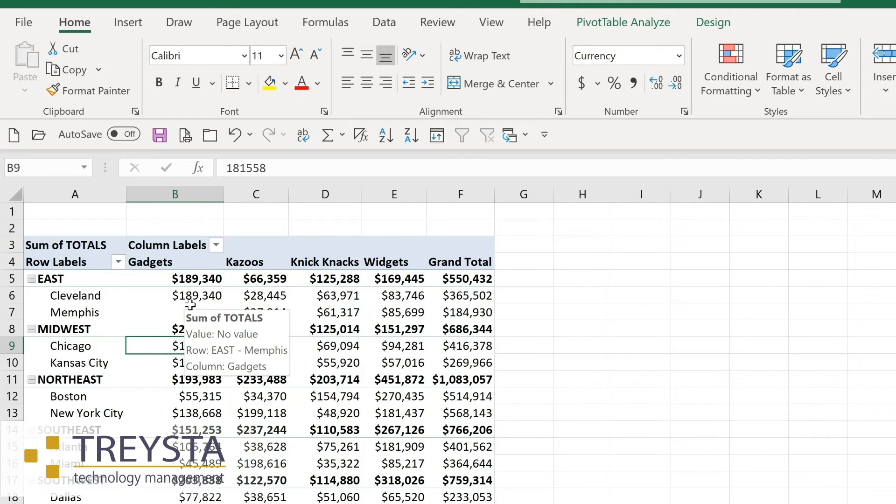
- Collapse the EAST region's locations in the PivotTable and expand them again
mouse_move(73, 299)
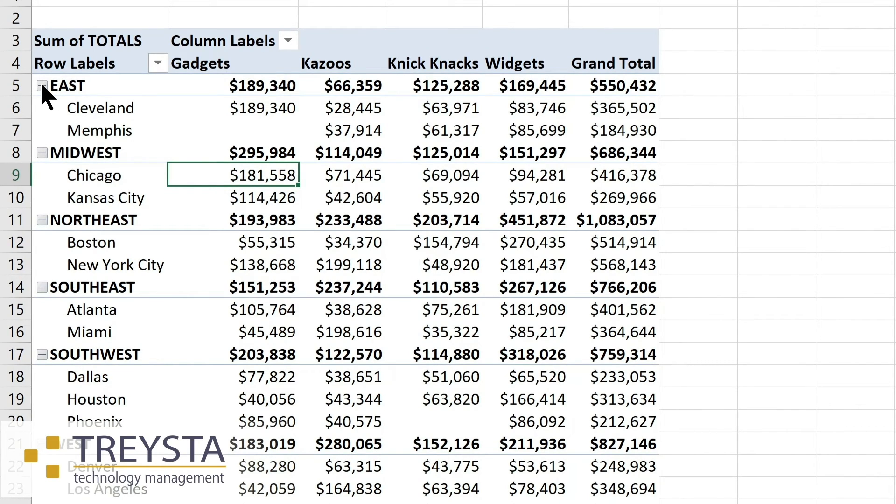
left_click(42, 86)
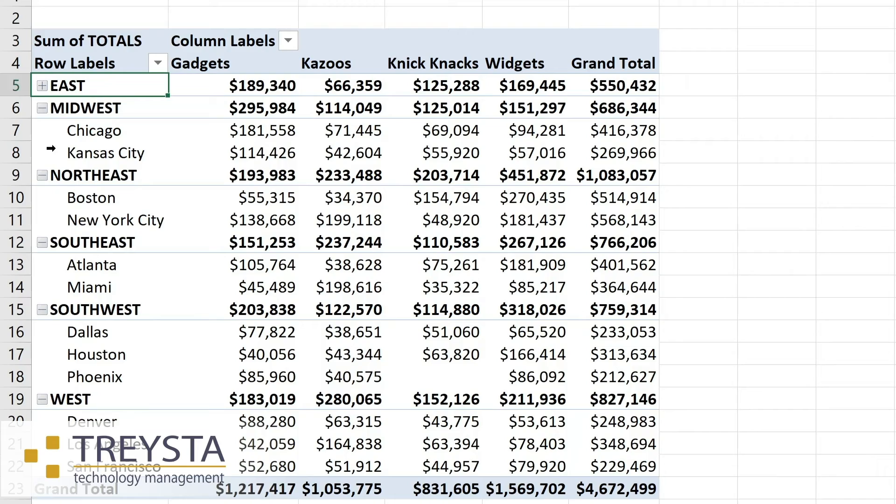
left_click(42, 86)
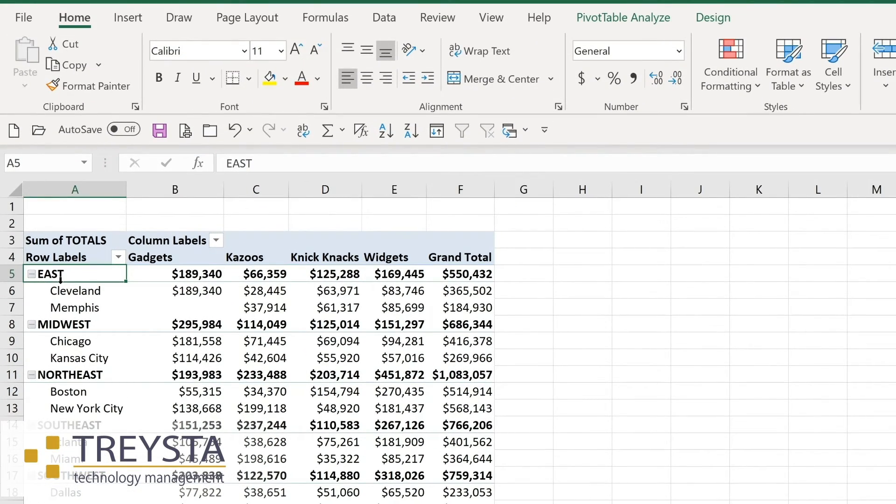
- Collapse the entire REGION field so that only the region rows are shown
left_click(603, 20)
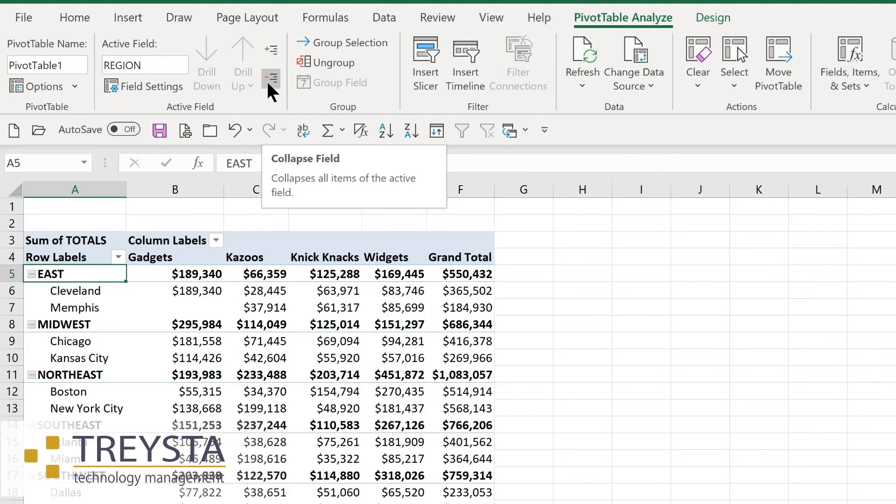
left_click(269, 80)
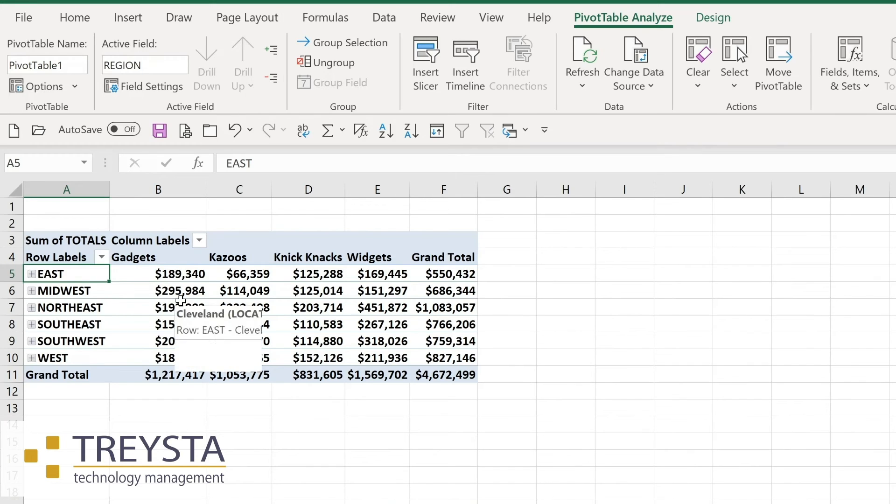
- Expand the entire REGION field so that the locations under every region are shown
mouse_move(168, 292)
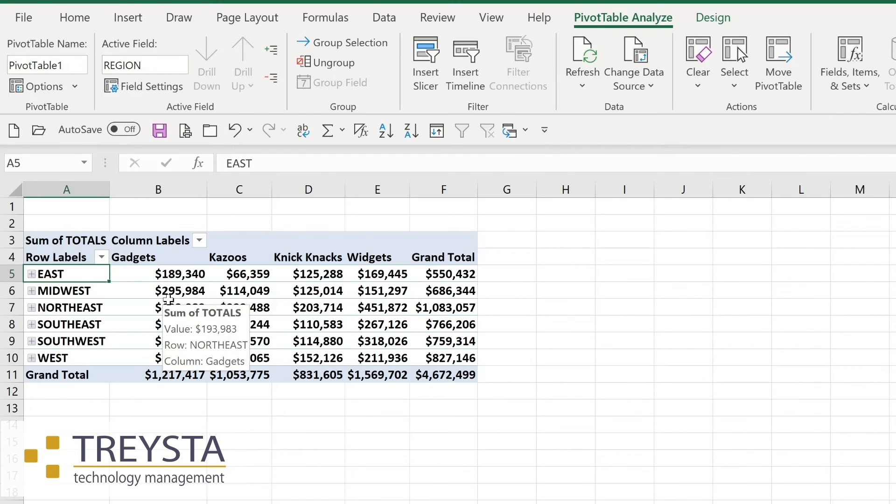
left_click(272, 47)
mouse_move(214, 292)
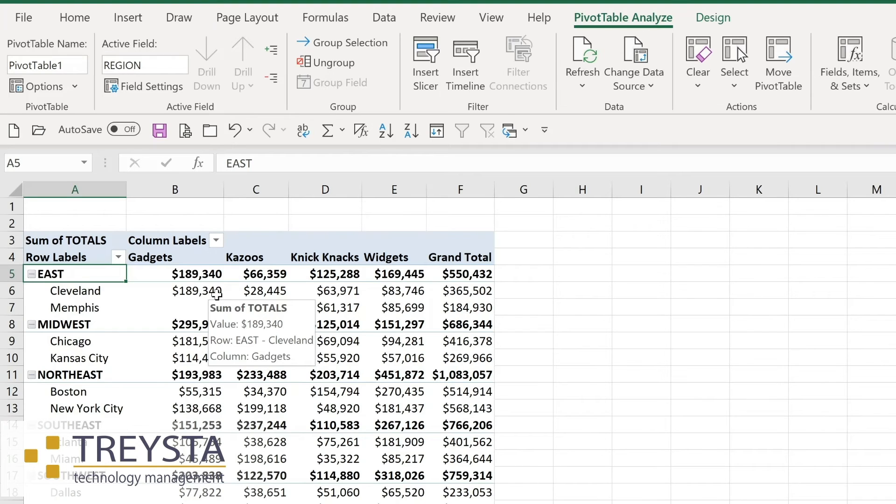
- Apply the blue Medium style with shaded region rows to the PivotTable and show all subtotals at the bottom of each group
left_click(719, 15)
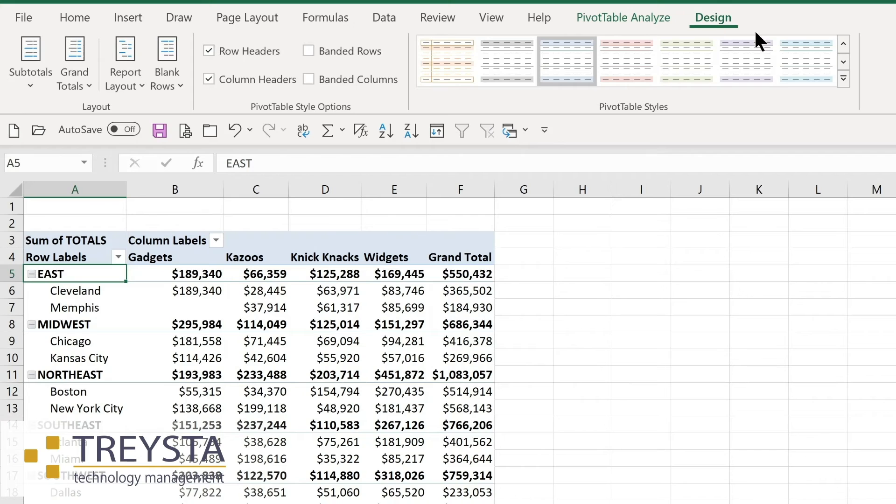
left_click(843, 79)
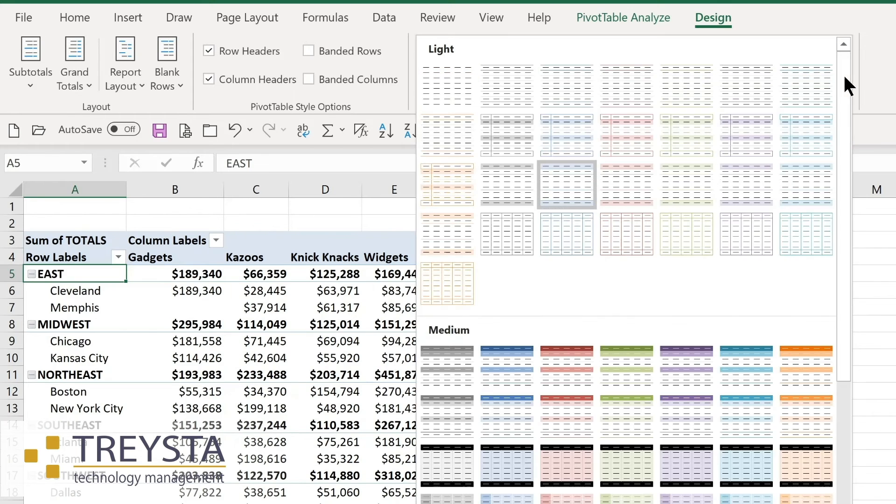
left_click(490, 373)
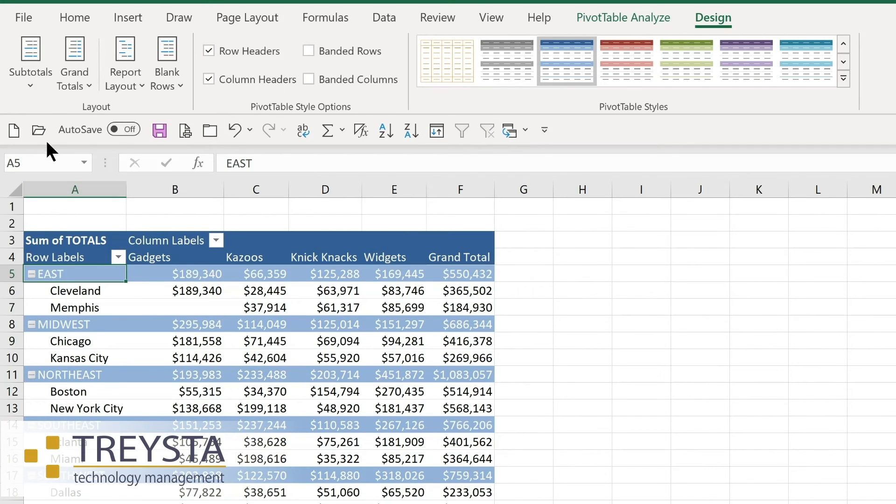
left_click(35, 87)
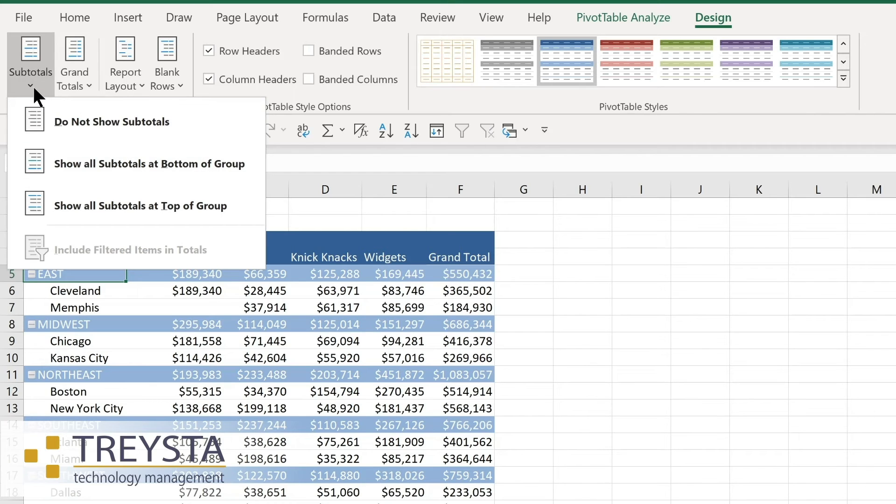
left_click(88, 164)
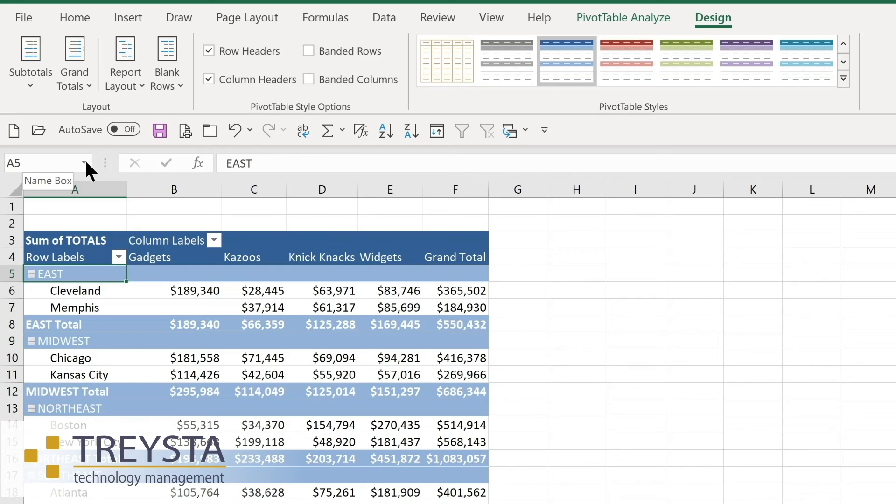
left_click(75, 80)
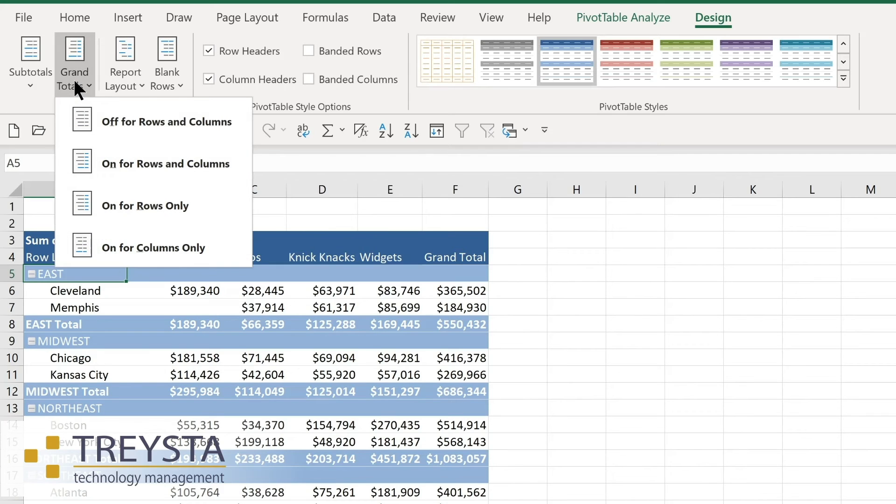
left_click(137, 83)
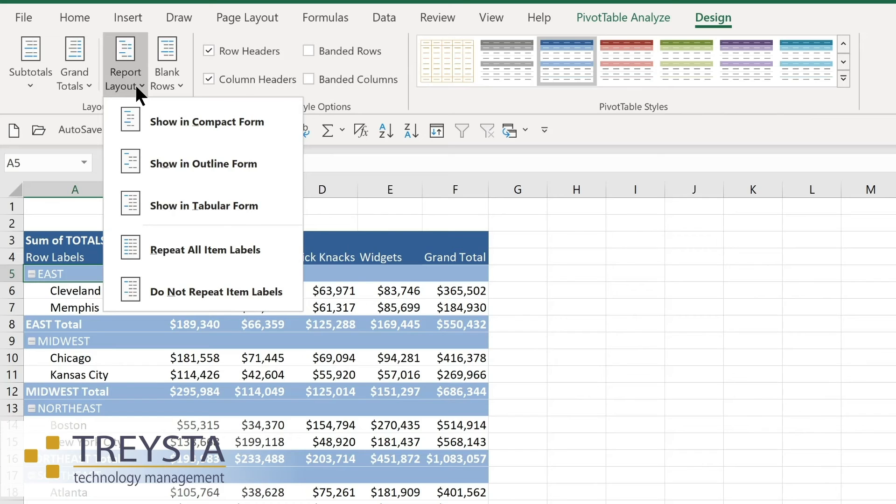
left_click(135, 84)
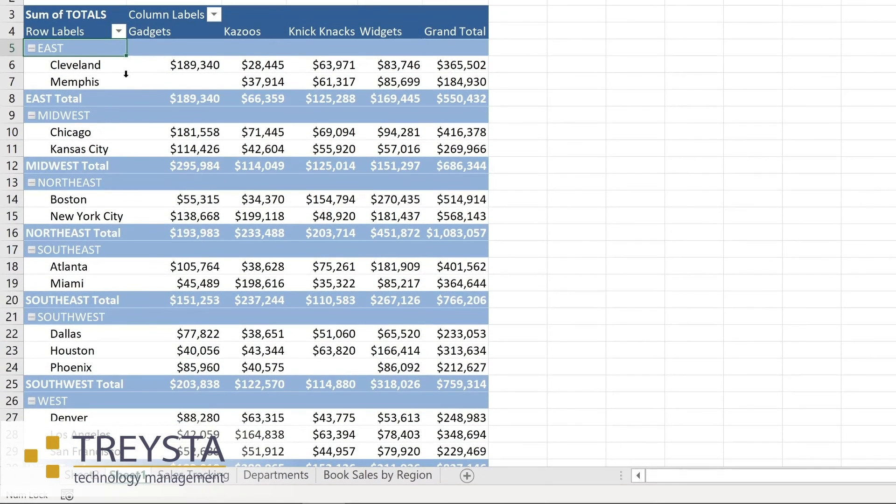
- Filter the PivotTable's row labels to the EAST, MIDWEST and NORTHEAST regions only
left_click(119, 32)
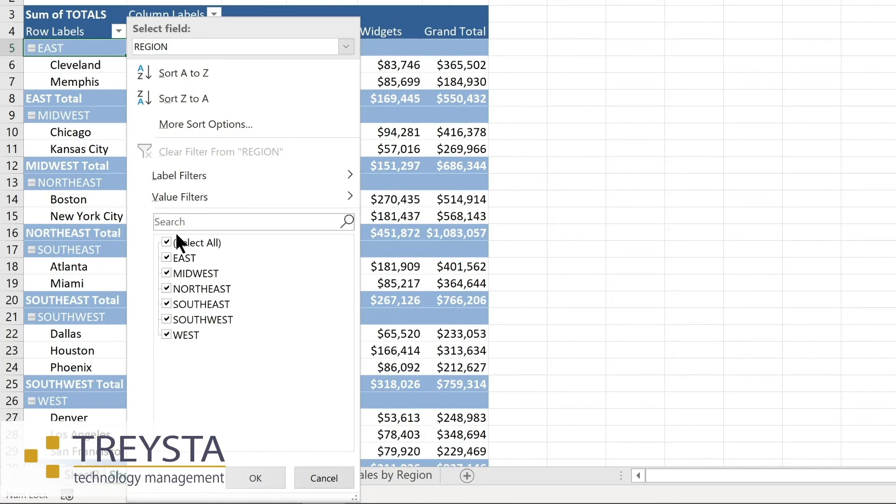
left_click(166, 242)
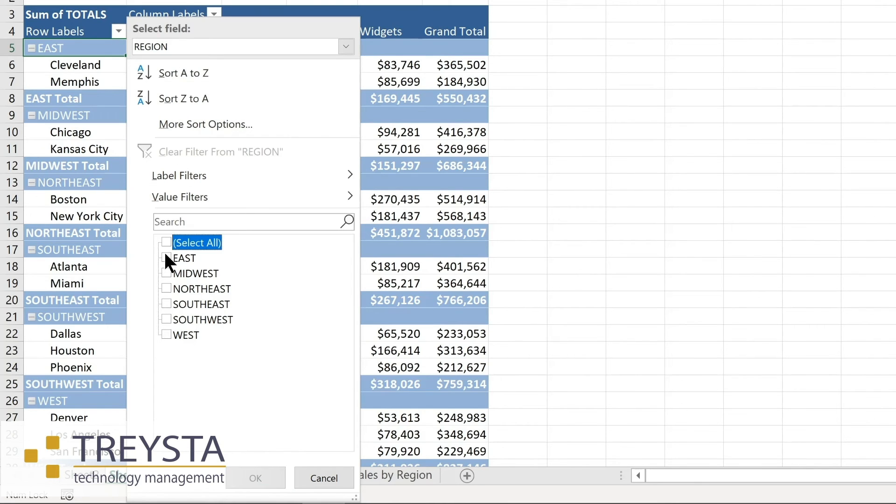
left_click(165, 256)
left_click(168, 272)
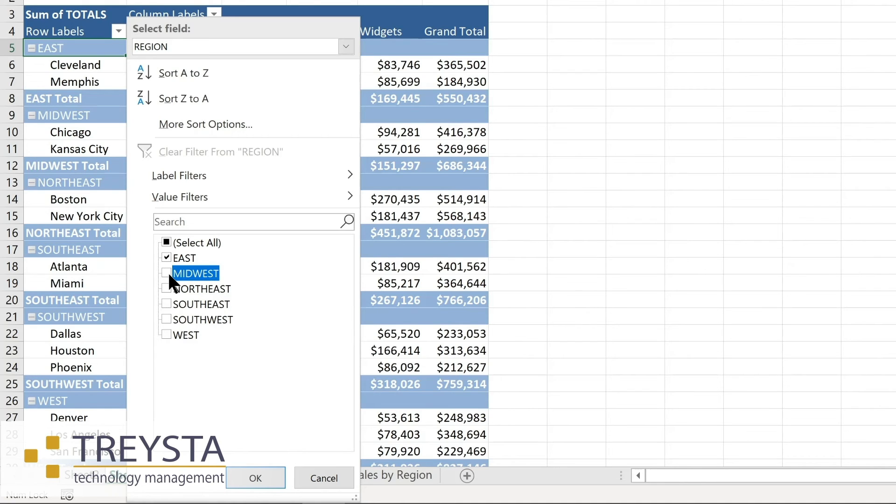
left_click(166, 287)
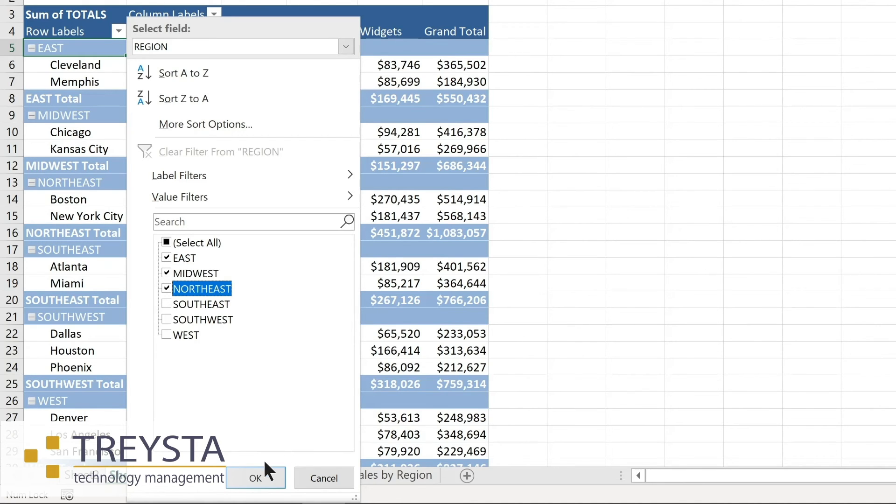
left_click(257, 476)
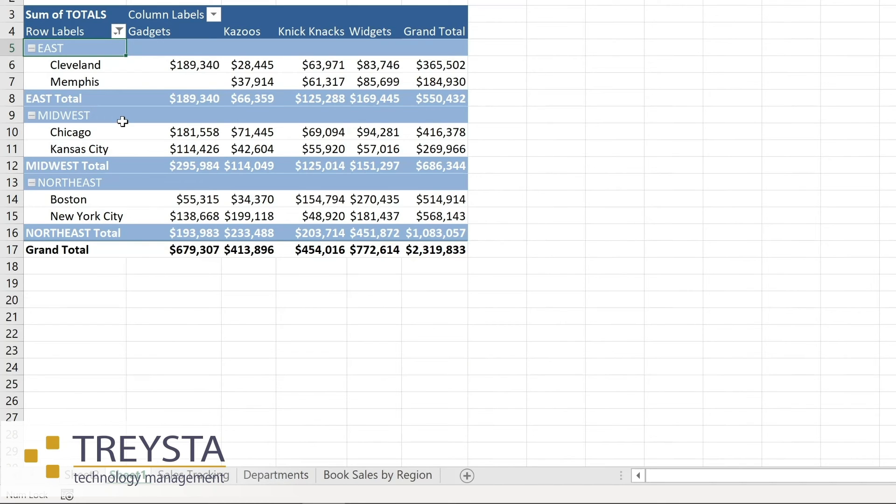
- Clear the filter from the REGION row labels
left_click(213, 14)
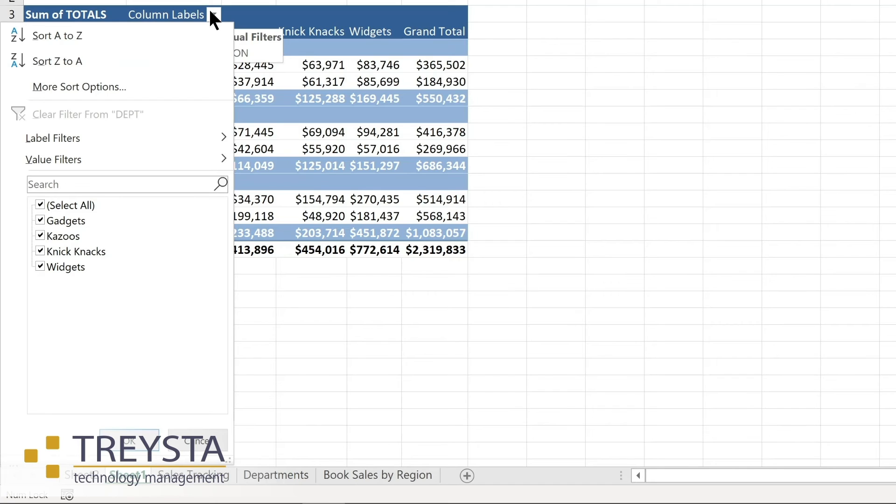
left_click(118, 29)
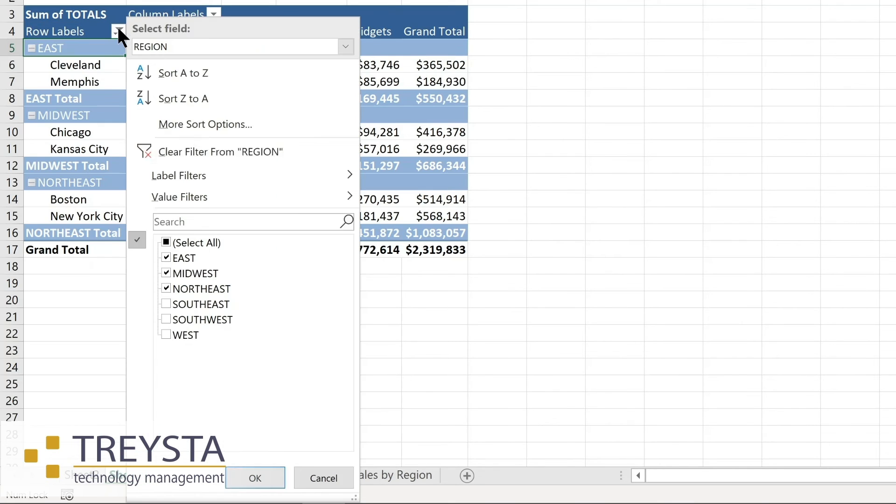
left_click(174, 146)
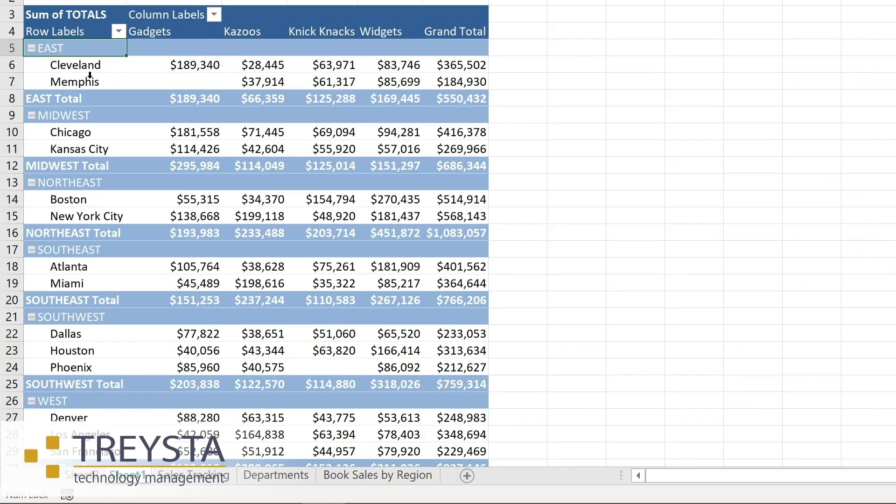
- Sort the locations within each region by their Grand Total values from smallest to largest
left_click(173, 65)
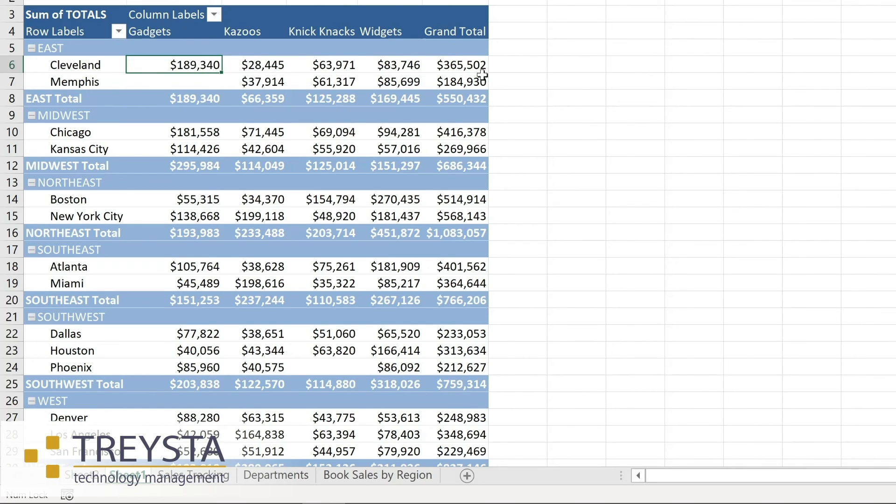
mouse_move(452, 65)
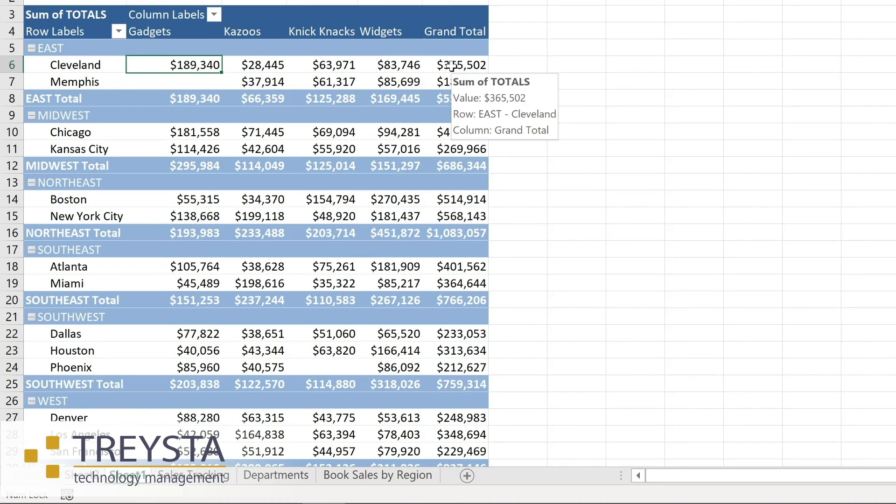
right_click(452, 65)
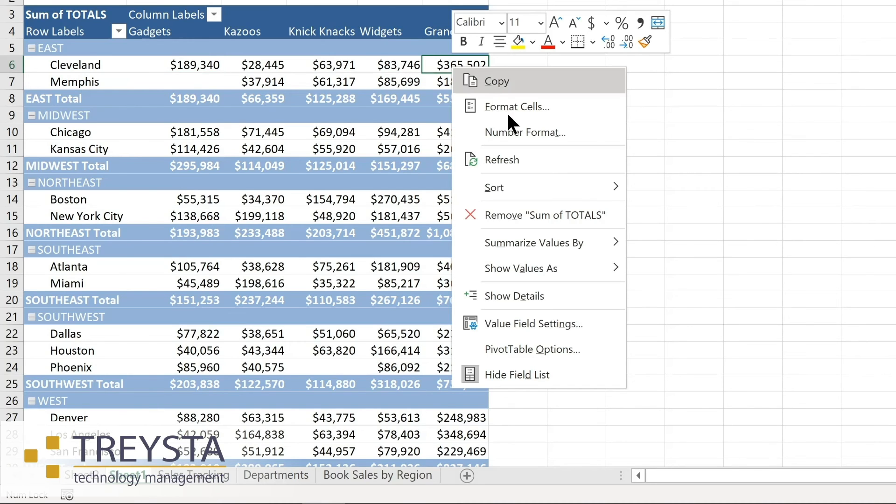
mouse_move(503, 187)
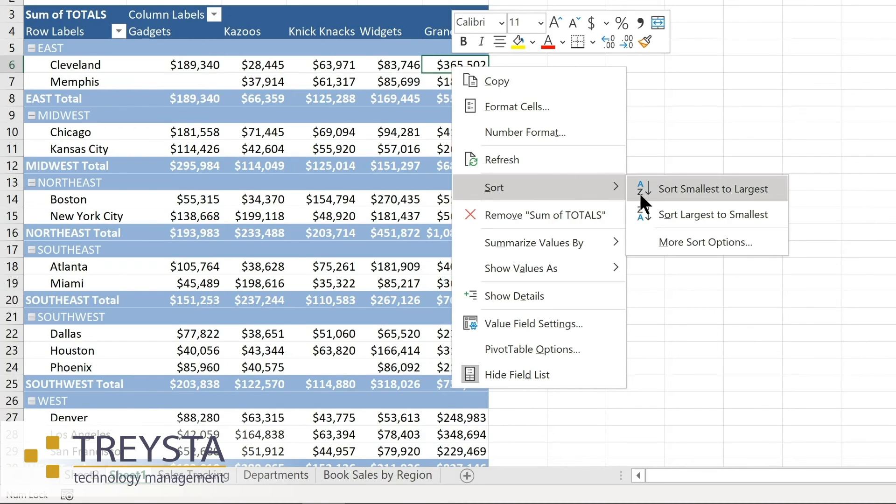
left_click(678, 187)
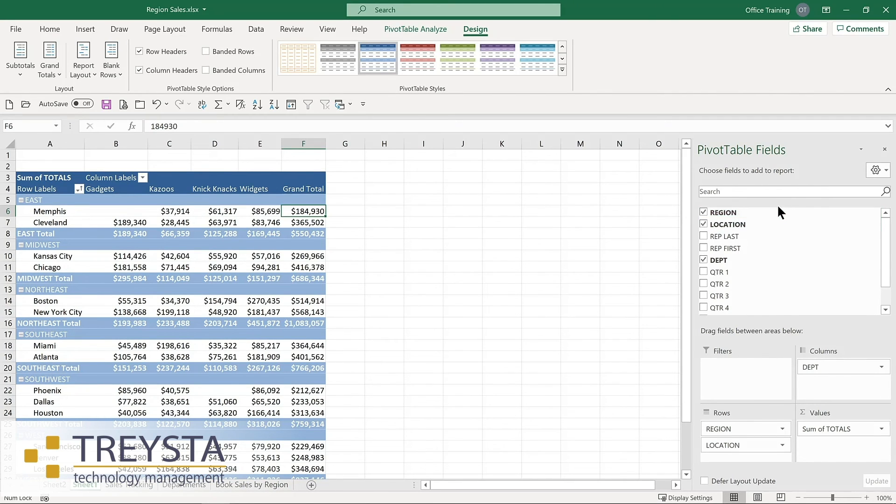
- Remove REGION from the PivotTable rows and add it as a report filter
left_click(704, 213)
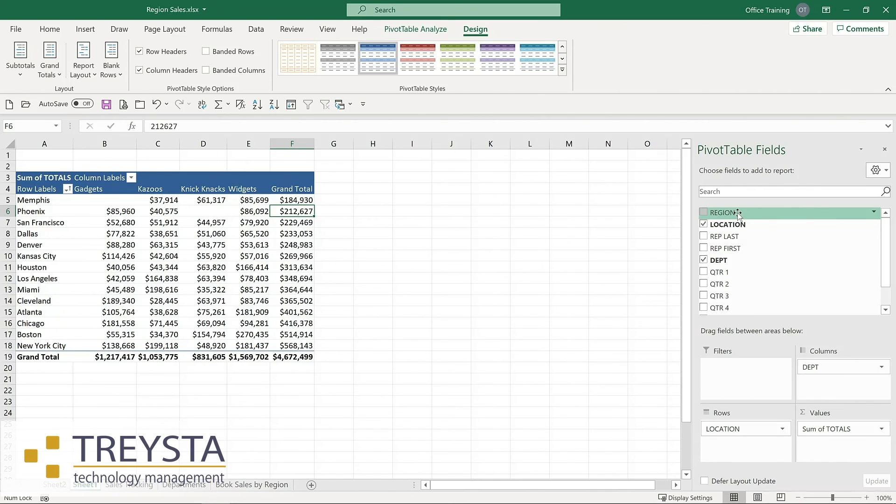
left_click_drag(738, 214, 726, 375)
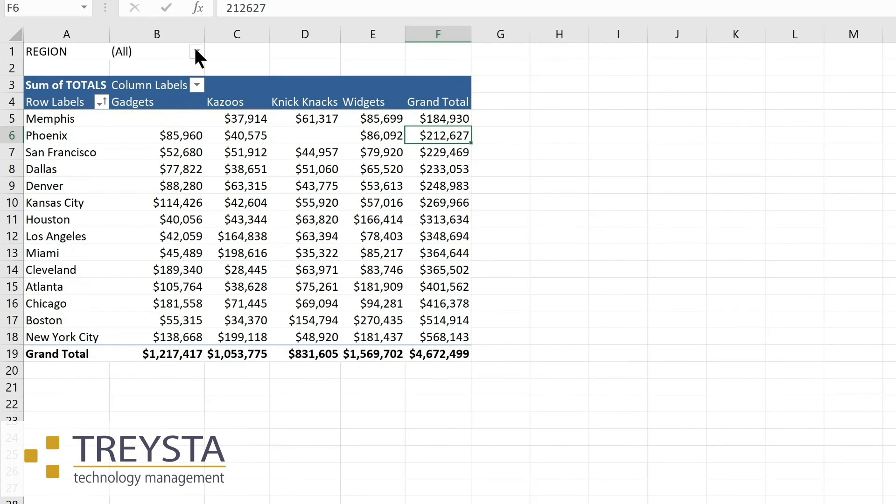
- Set the REGION report filter to MIDWEST
left_click(197, 53)
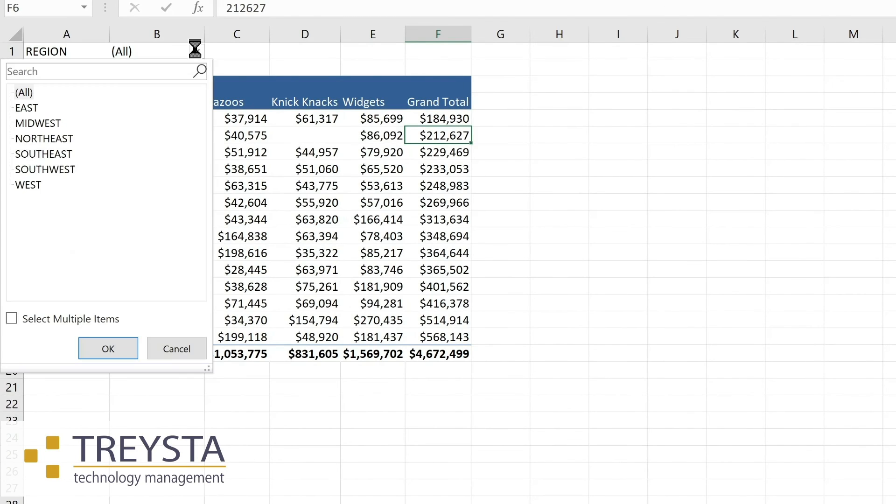
left_click(52, 123)
left_click(108, 349)
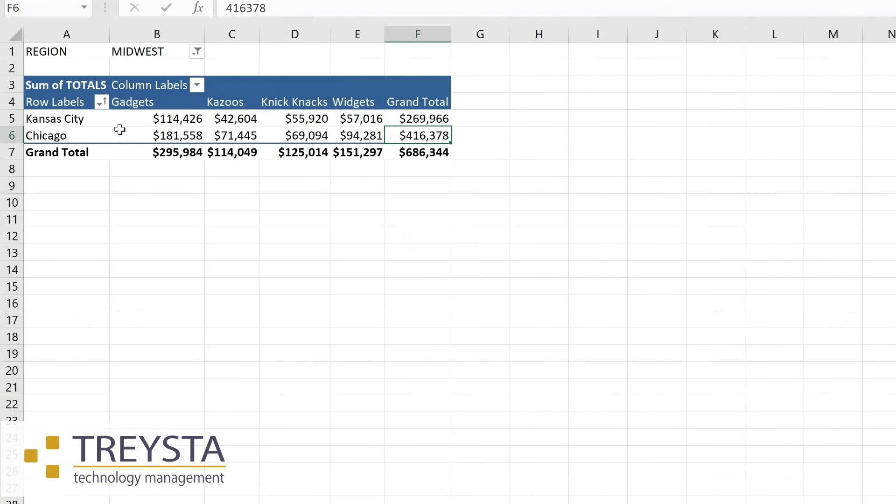
- Reset the REGION report filter to (All)
left_click(197, 51)
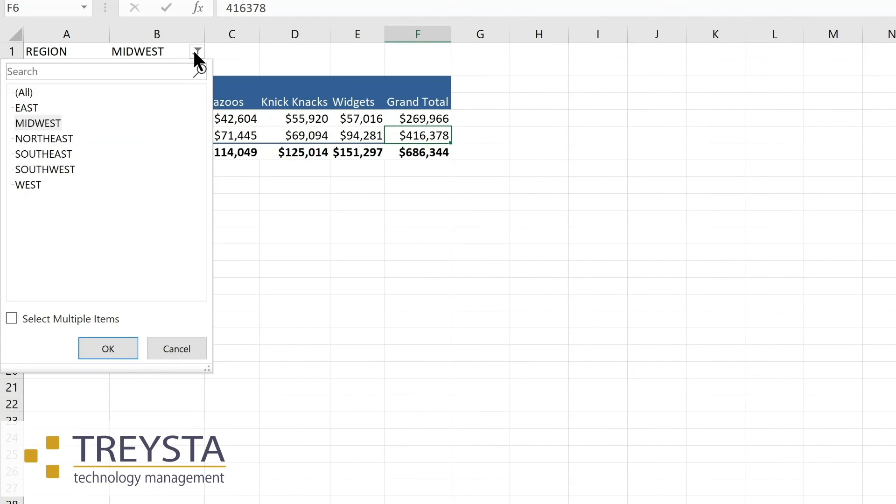
left_click(32, 92)
left_click(99, 350)
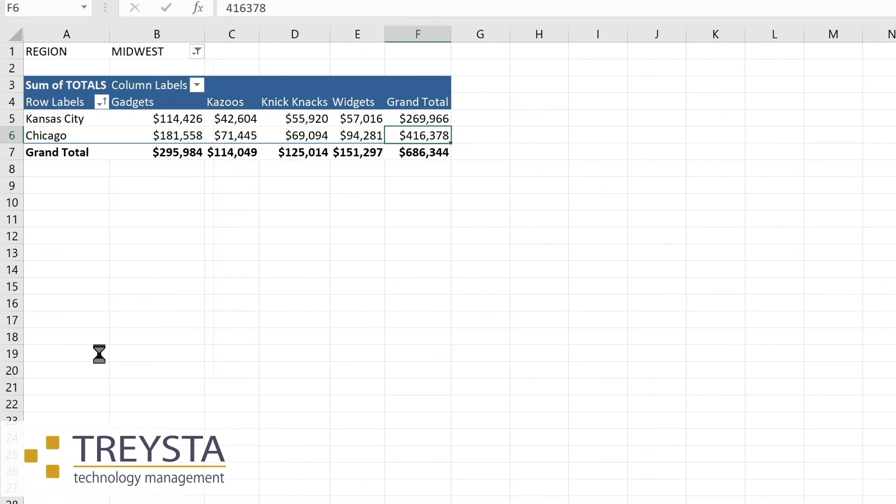